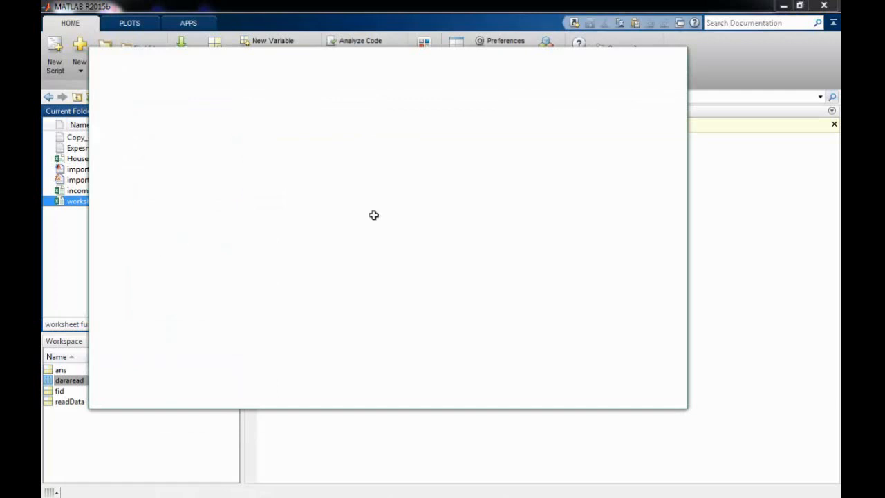
Look over the function table on Sheet1 of the worksheet functions workbook in Excel
click(659, 56)
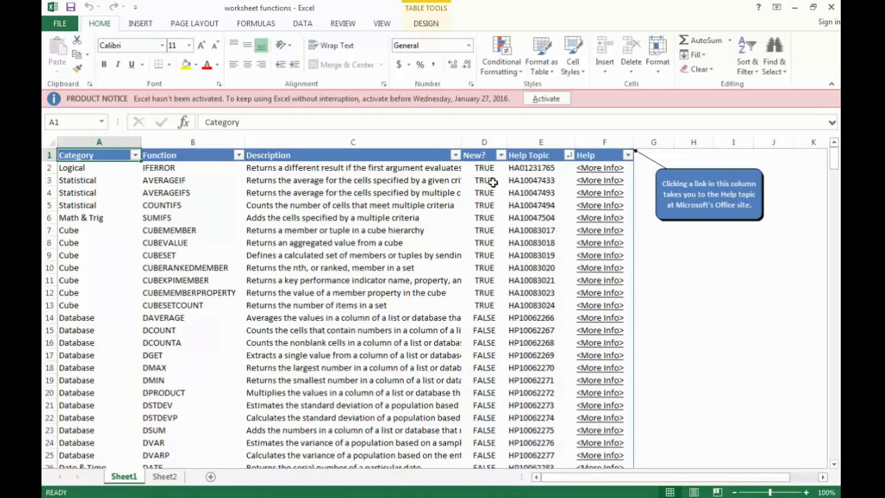
drag(531, 167, 537, 335)
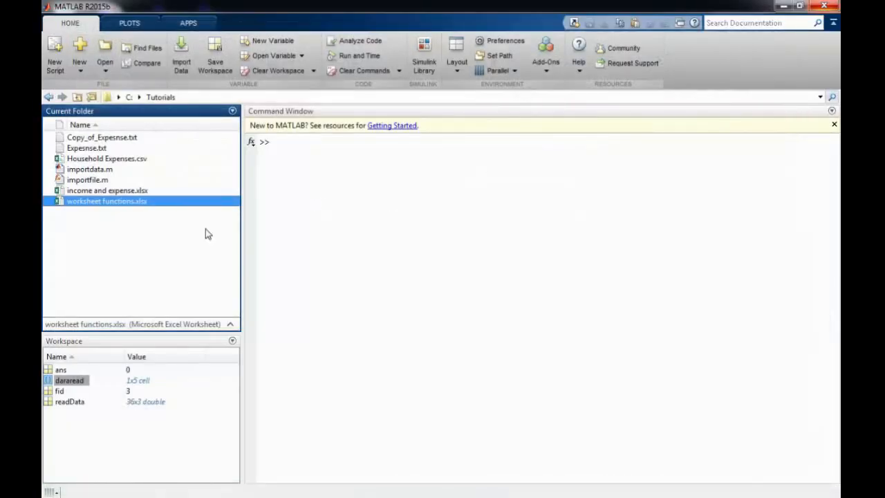
Switch to MATLAB and open the worksheet functions workbook from the Tutorials folder for data import
click(185, 68)
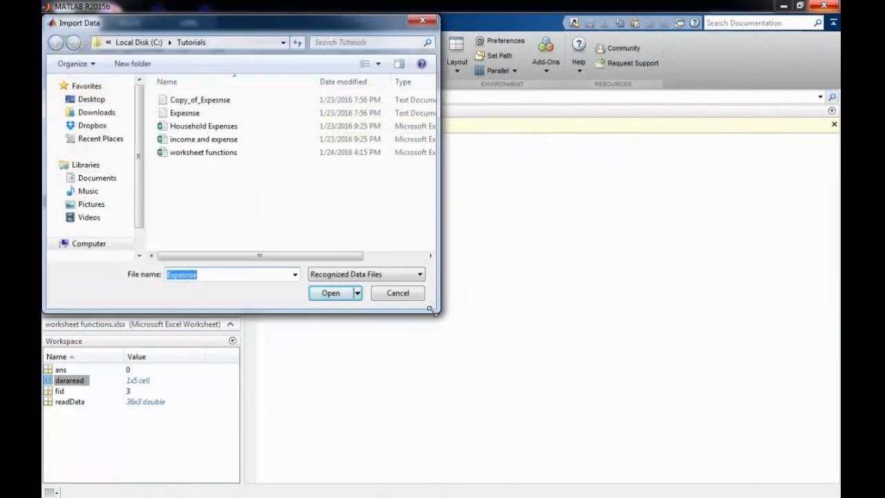
drag(437, 311, 504, 319)
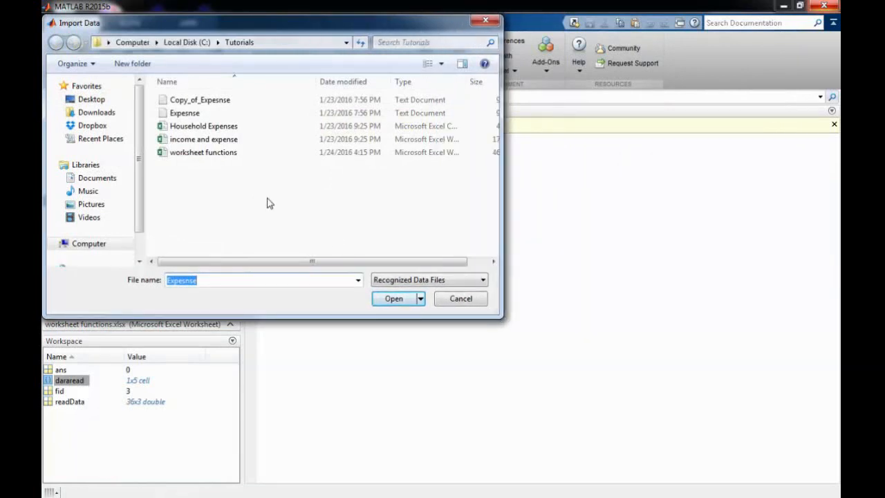
click(211, 156)
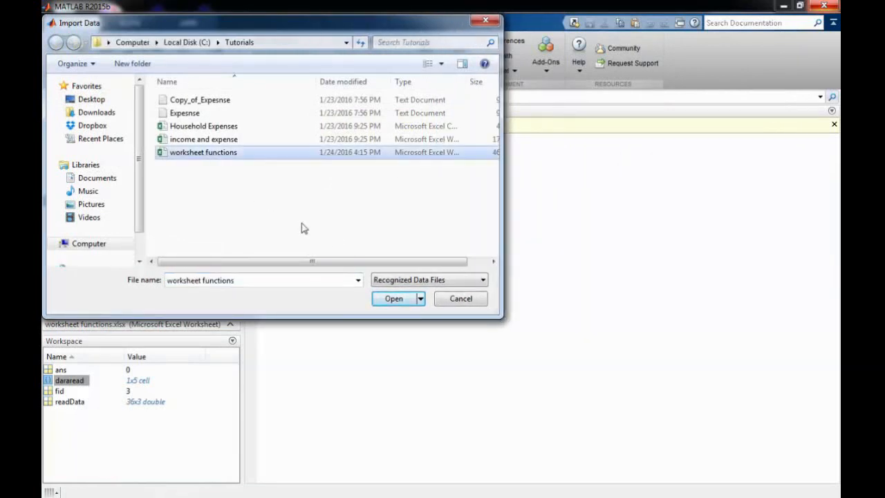
click(394, 305)
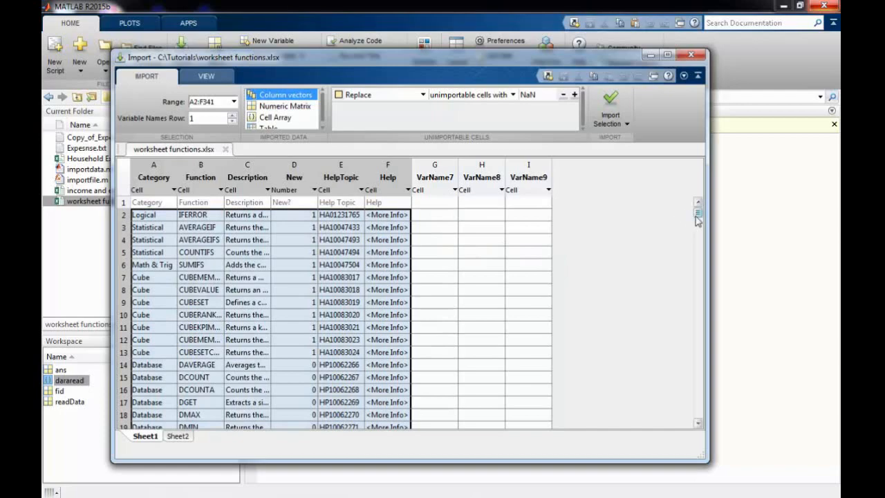
Narrow the import selection to columns A through E, covering the range A2:E341
mouse_move(695, 217)
mouse_down()
mouse_move(688, 363)
mouse_move(705, 206)
mouse_up()
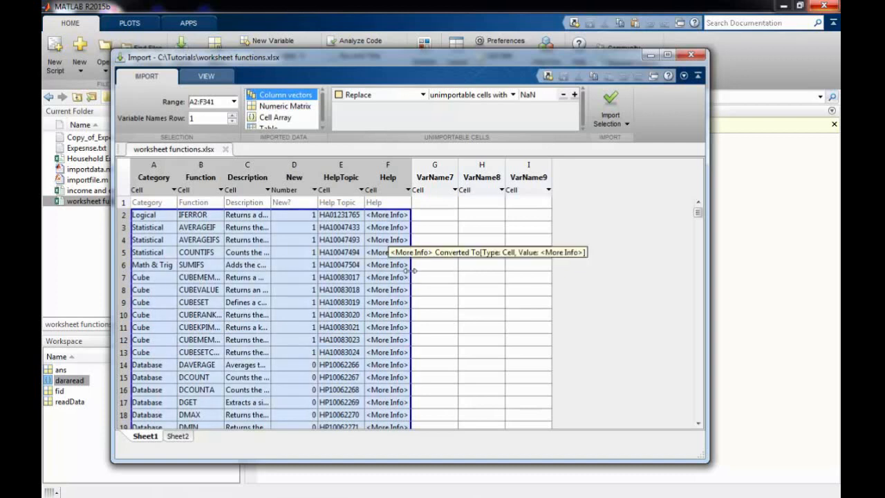
drag(411, 271, 355, 264)
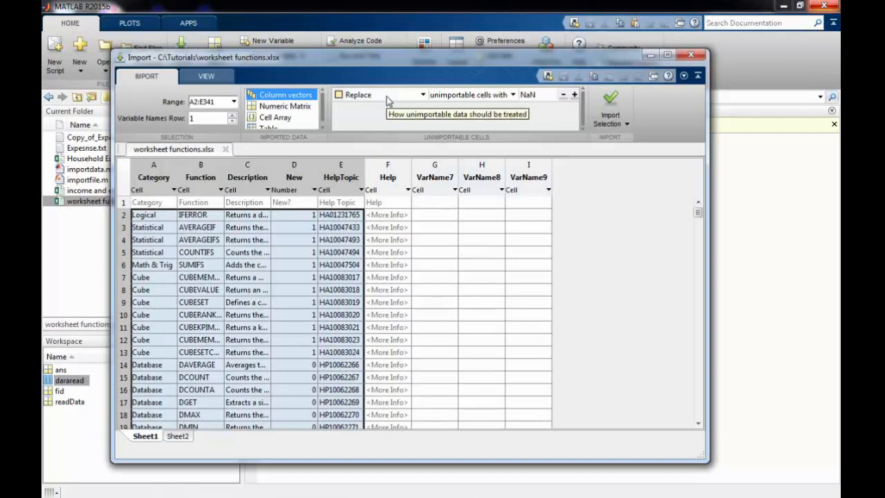
Change the unimportable-cell rule so that blanks are replaced with 0
click(514, 97)
click(487, 119)
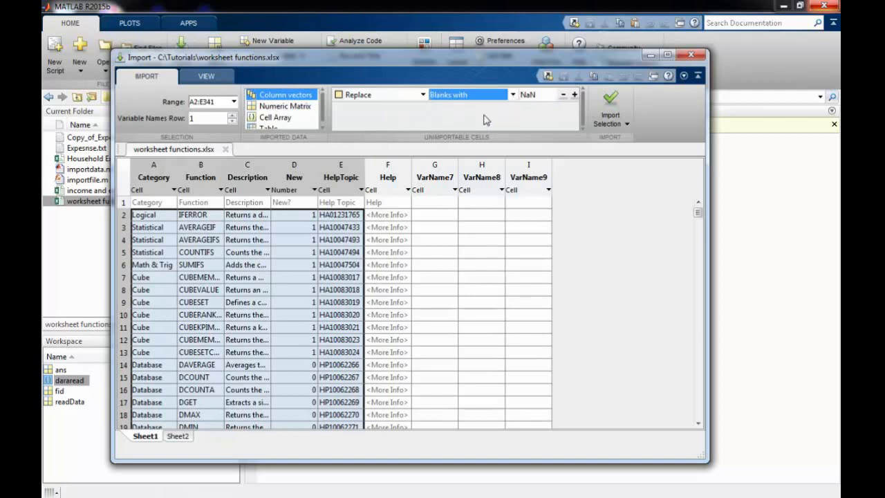
click(550, 94)
key(BackSpace)
key(BackSpace)
key(BackSpace)
text(0)
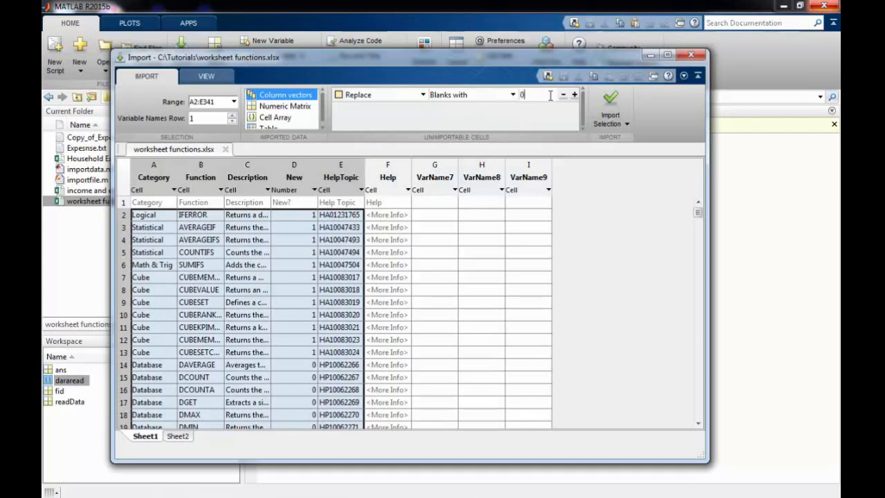
click(515, 204)
Select cell E2 in the HelpTopic column and examine how its value is converted
click(353, 216)
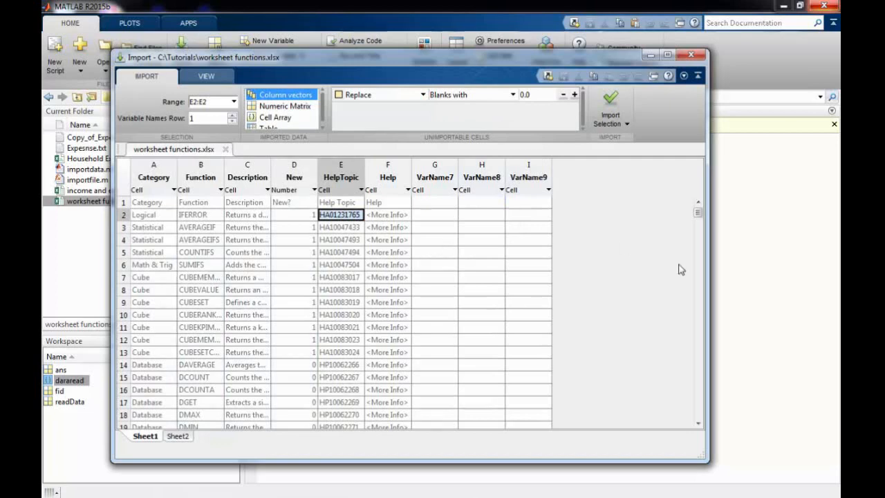
mouse_move(698, 216)
mouse_down()
mouse_move(698, 330)
mouse_move(698, 208)
mouse_up()
mouse_move(356, 218)
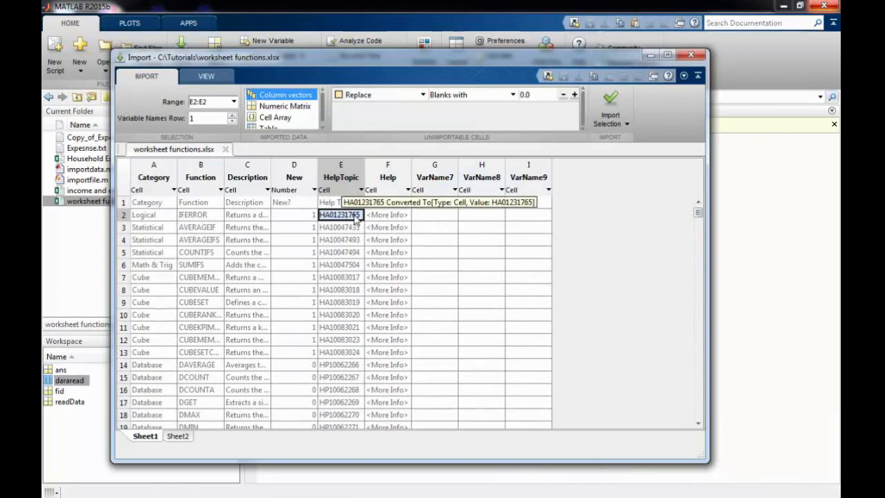
Set the imported data type to Numeric Matrix and check how cells A1 and F19 are treated when selected
click(285, 106)
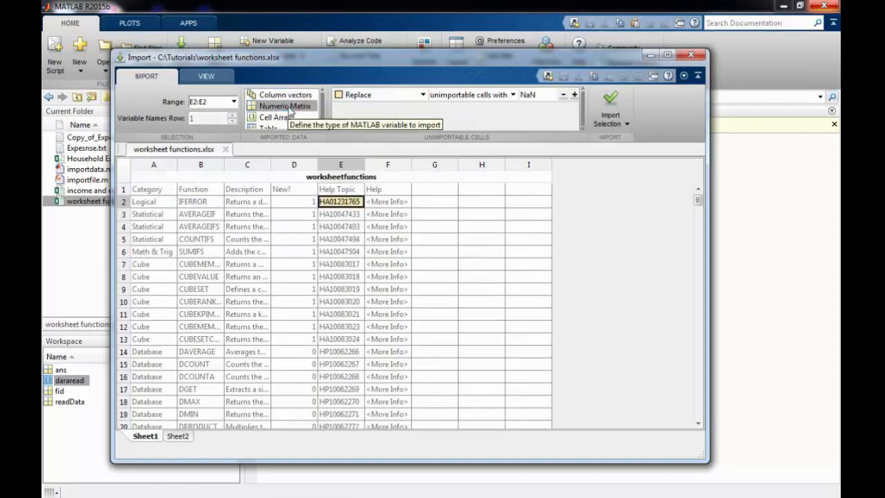
click(233, 103)
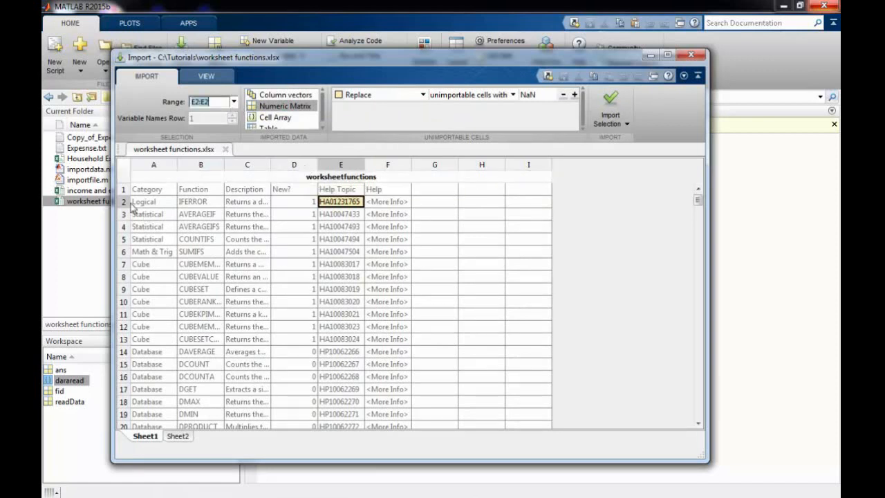
click(148, 192)
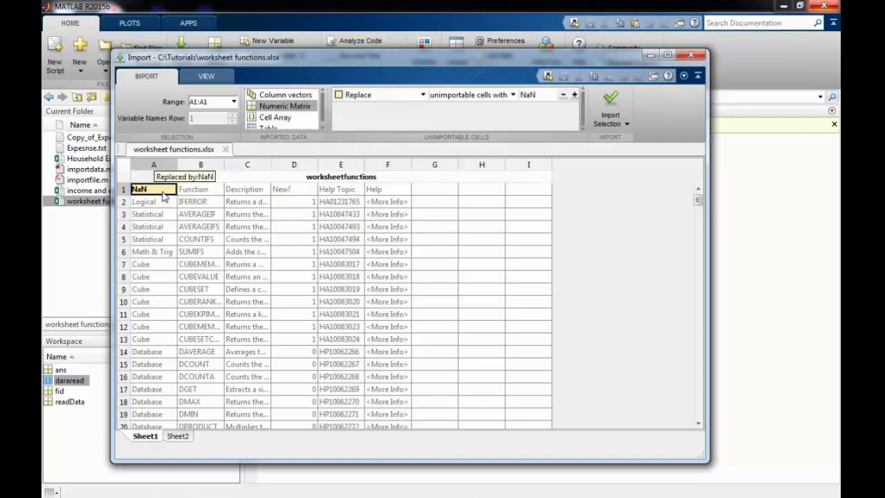
drag(165, 196, 434, 190)
drag(439, 352, 406, 394)
click(407, 394)
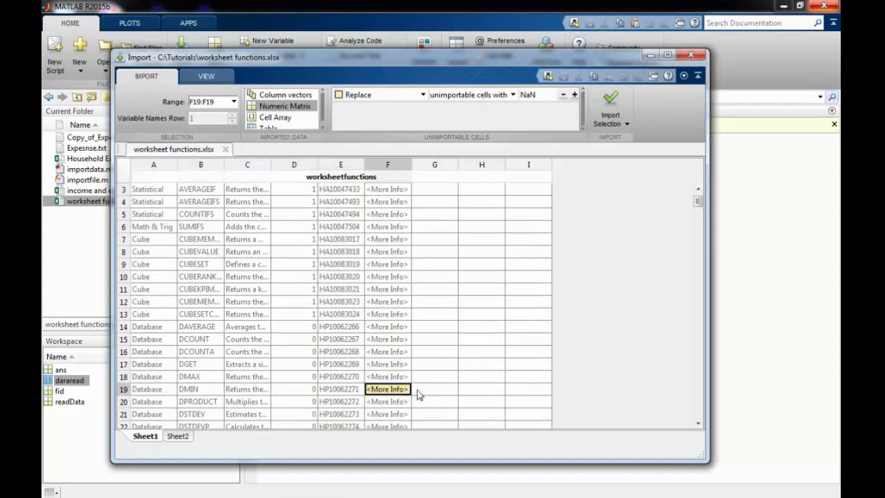
Set the imported data type to Column vectors and select cell A3 in the Category column as the import range
click(294, 96)
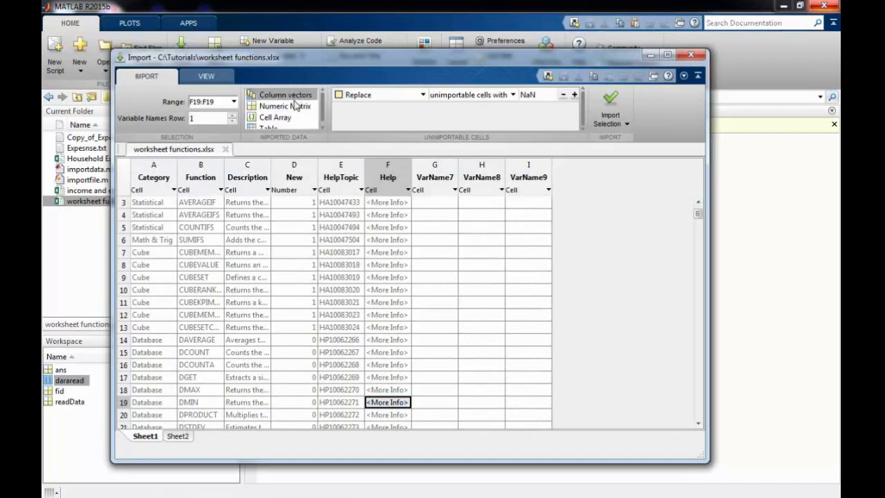
click(148, 203)
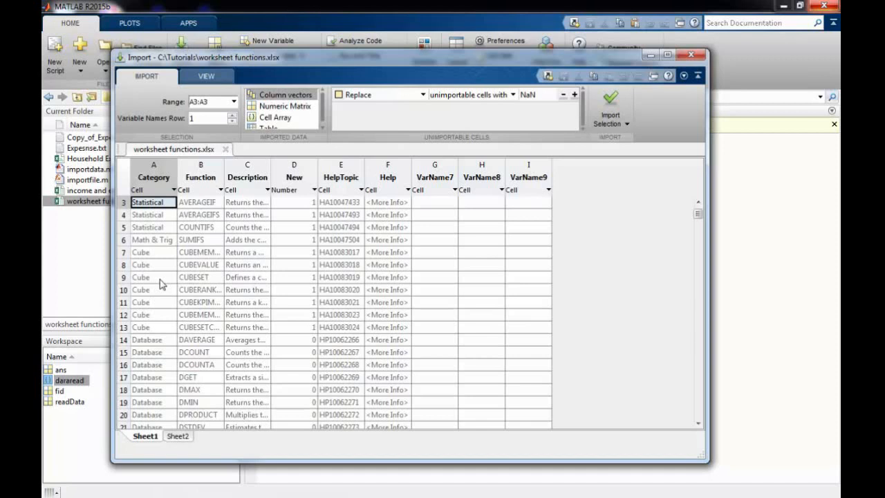
Set the imported data type to Numeric Matrix with blanks replaced by NaN, and check its effect on cell A3
click(293, 108)
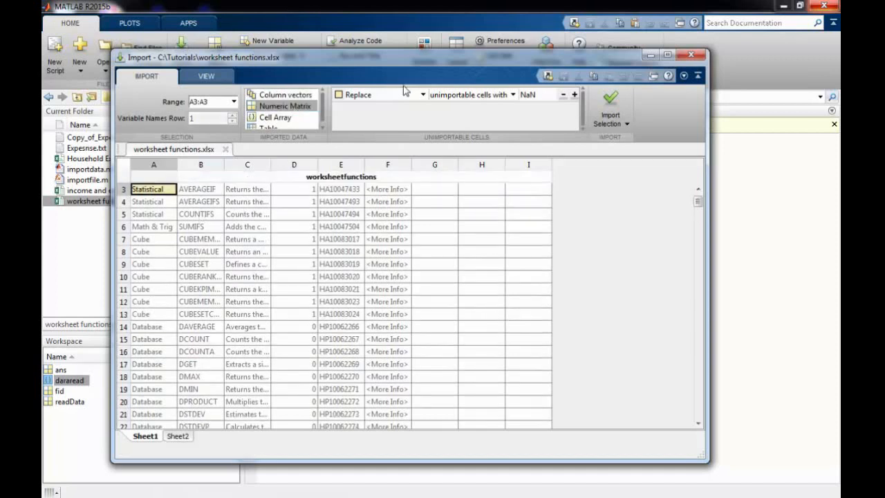
click(514, 95)
click(471, 118)
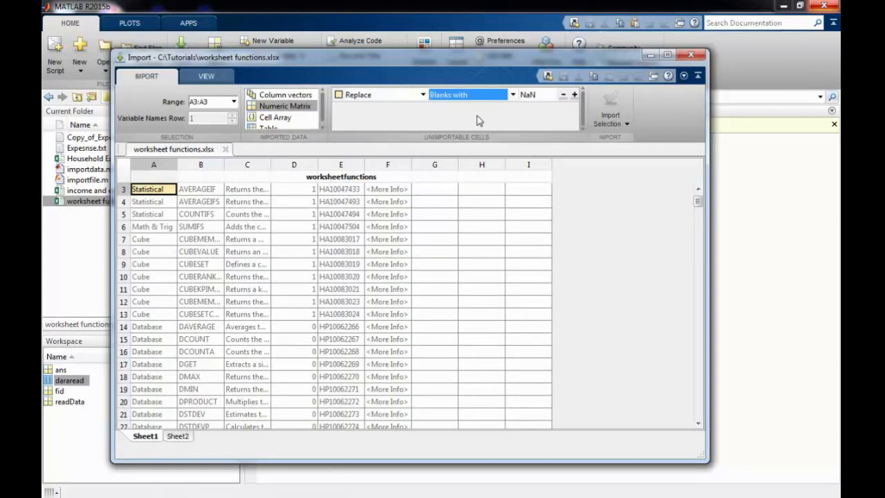
click(544, 96)
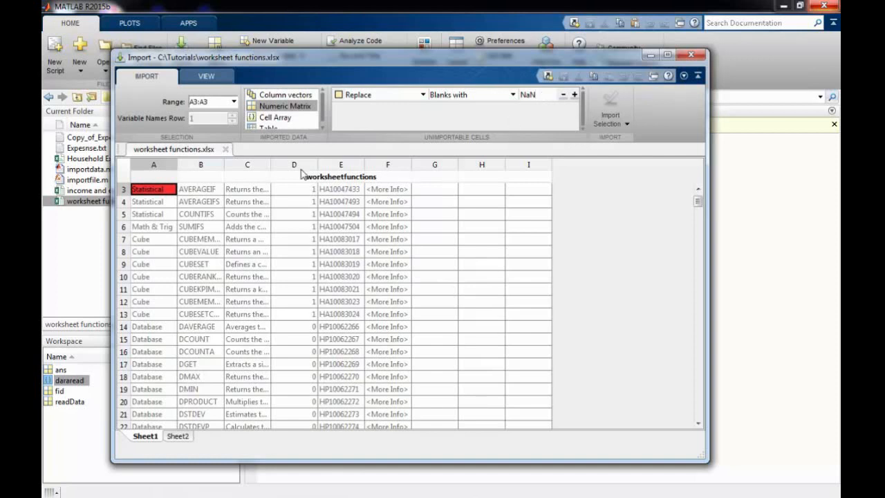
mouse_move(165, 195)
click(512, 95)
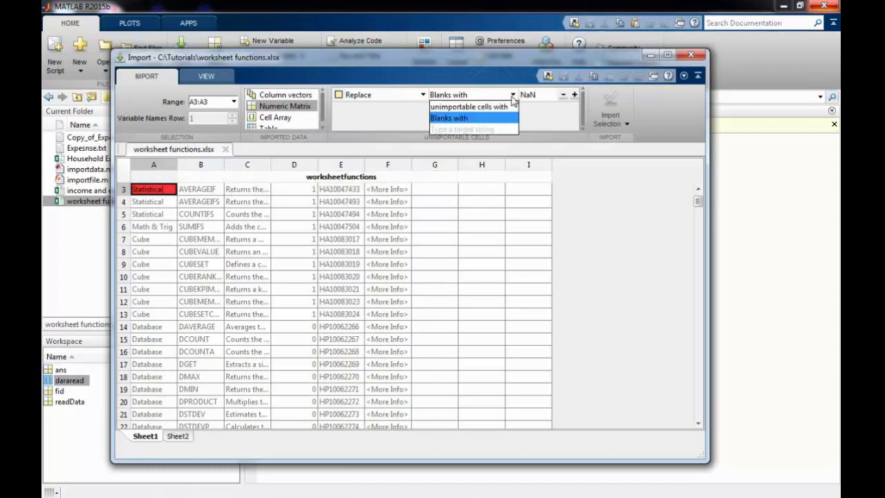
Set the imported data type to Column vectors and generate an import function from the selection
click(296, 95)
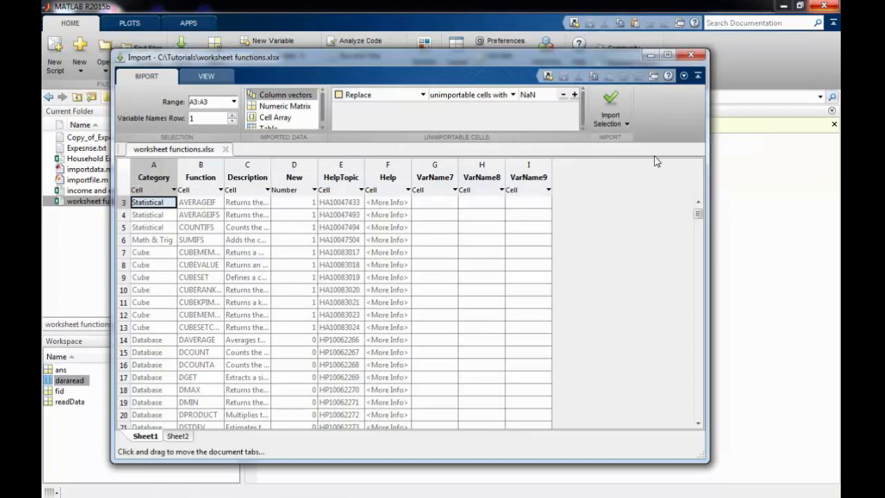
click(611, 119)
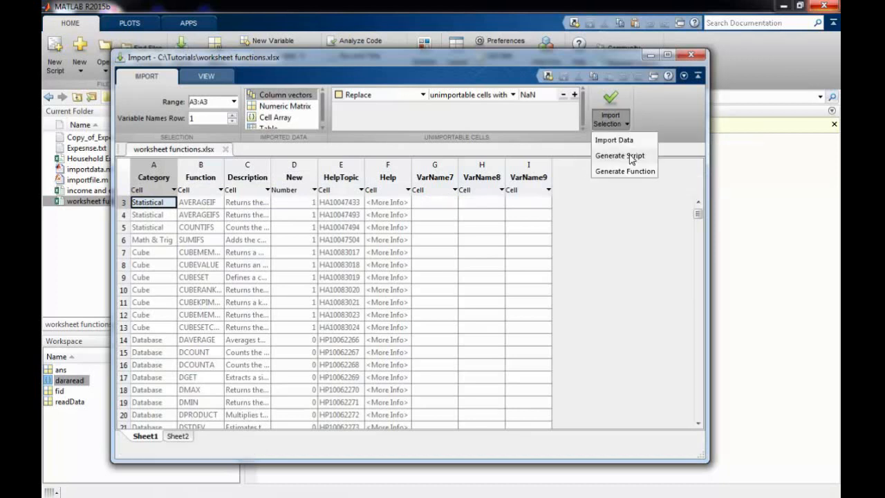
click(628, 171)
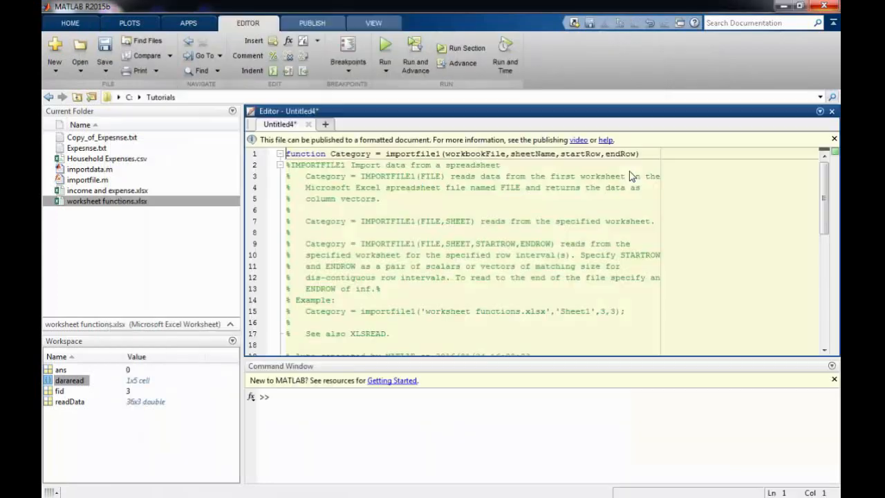
Review the generated import function's code and highlight the workbookFile argument in its definition line
mouse_move(824, 176)
mouse_down()
mouse_move(827, 298)
mouse_move(824, 182)
mouse_up()
scroll(824, 266, down, 2)
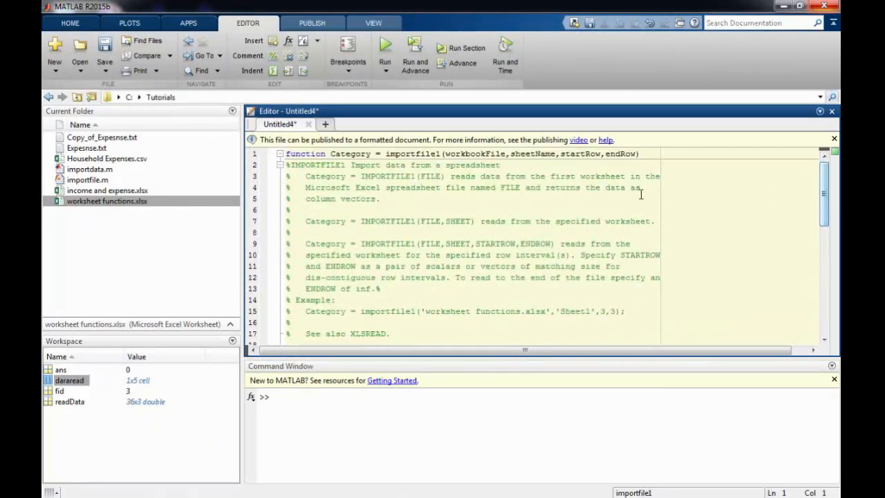
double_click(483, 153)
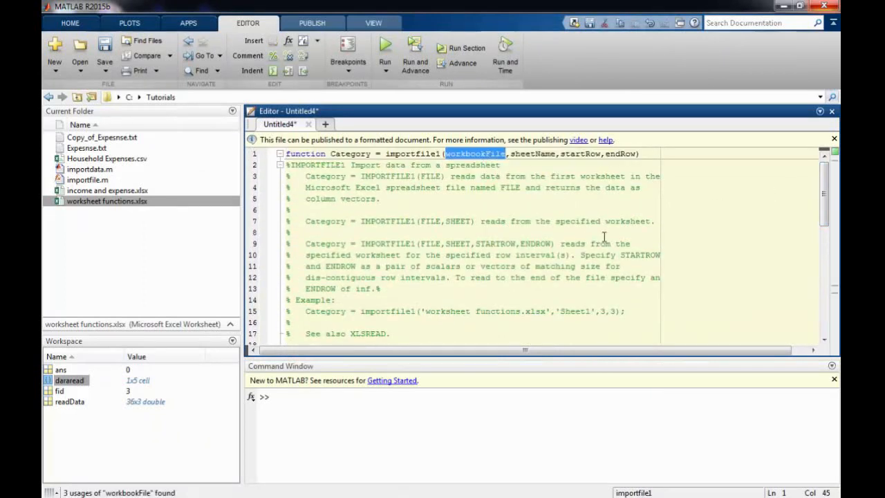